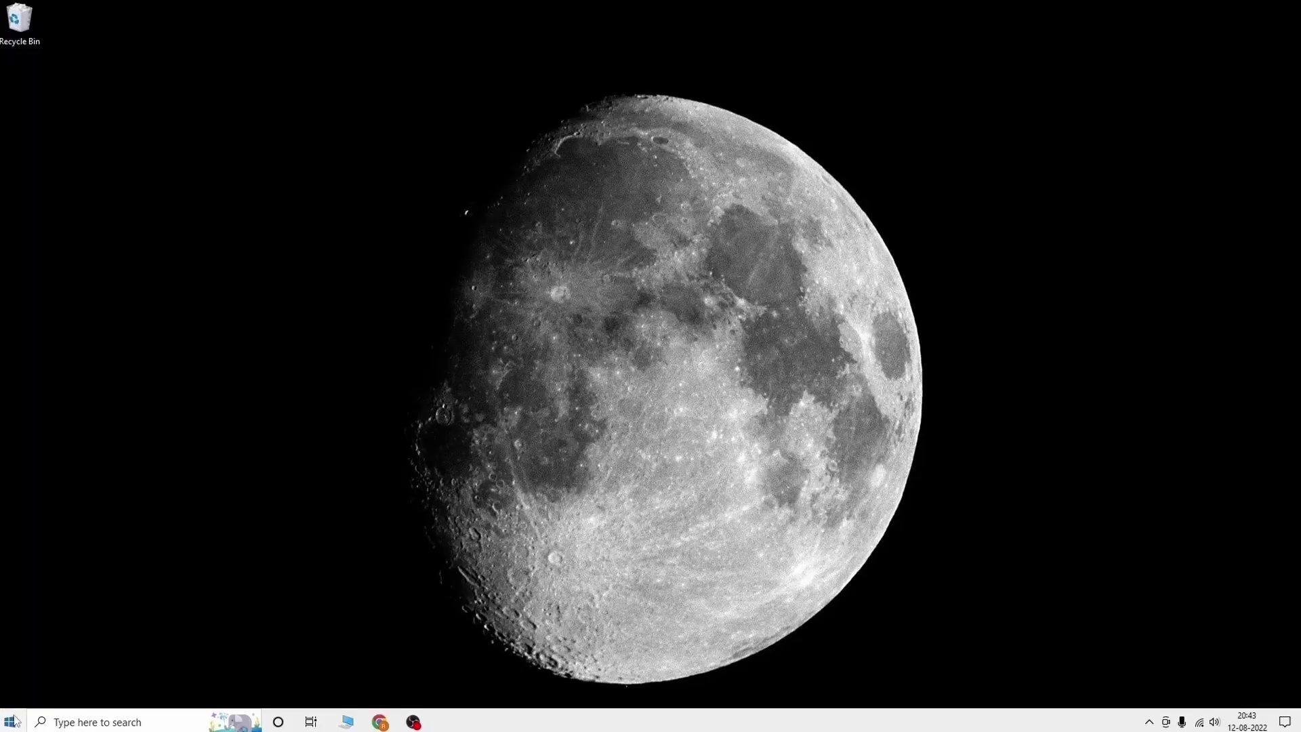
Open Disk Management from the Win+X menu and initialise Disk 1 as GPT.
right_click(9, 724)
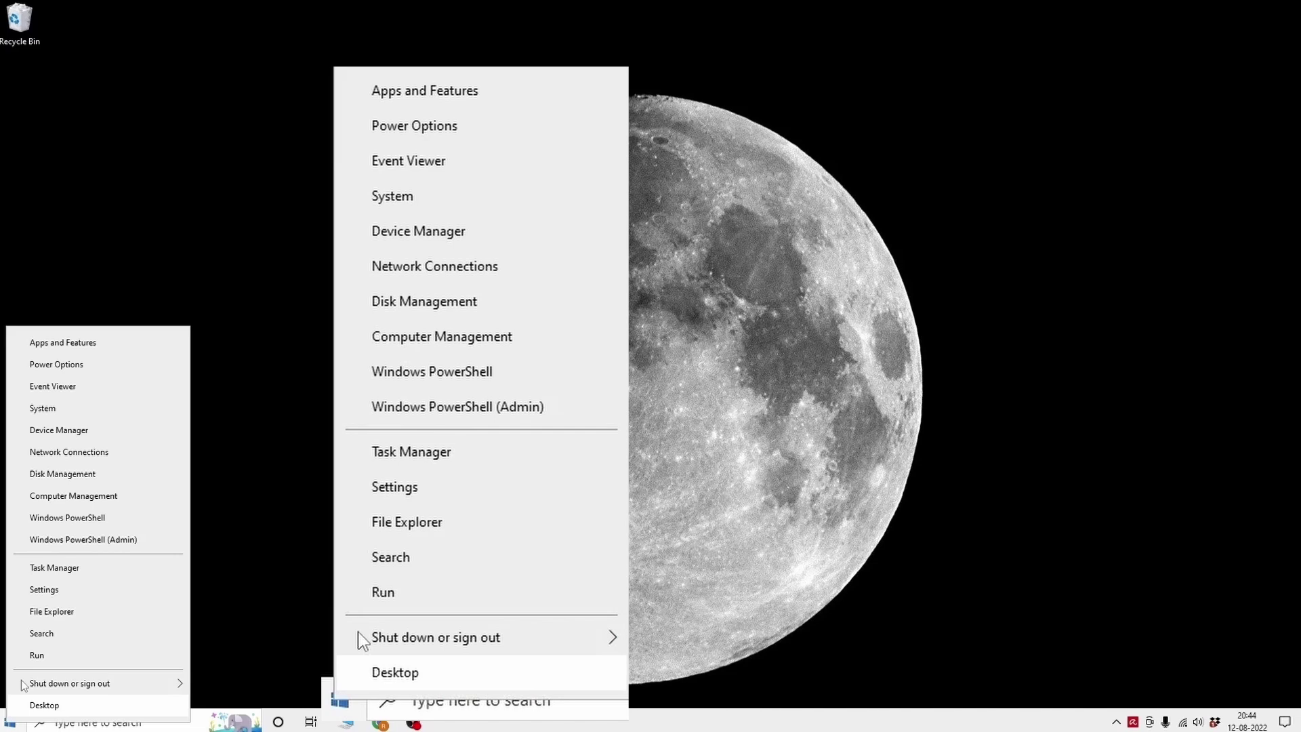
click(63, 493)
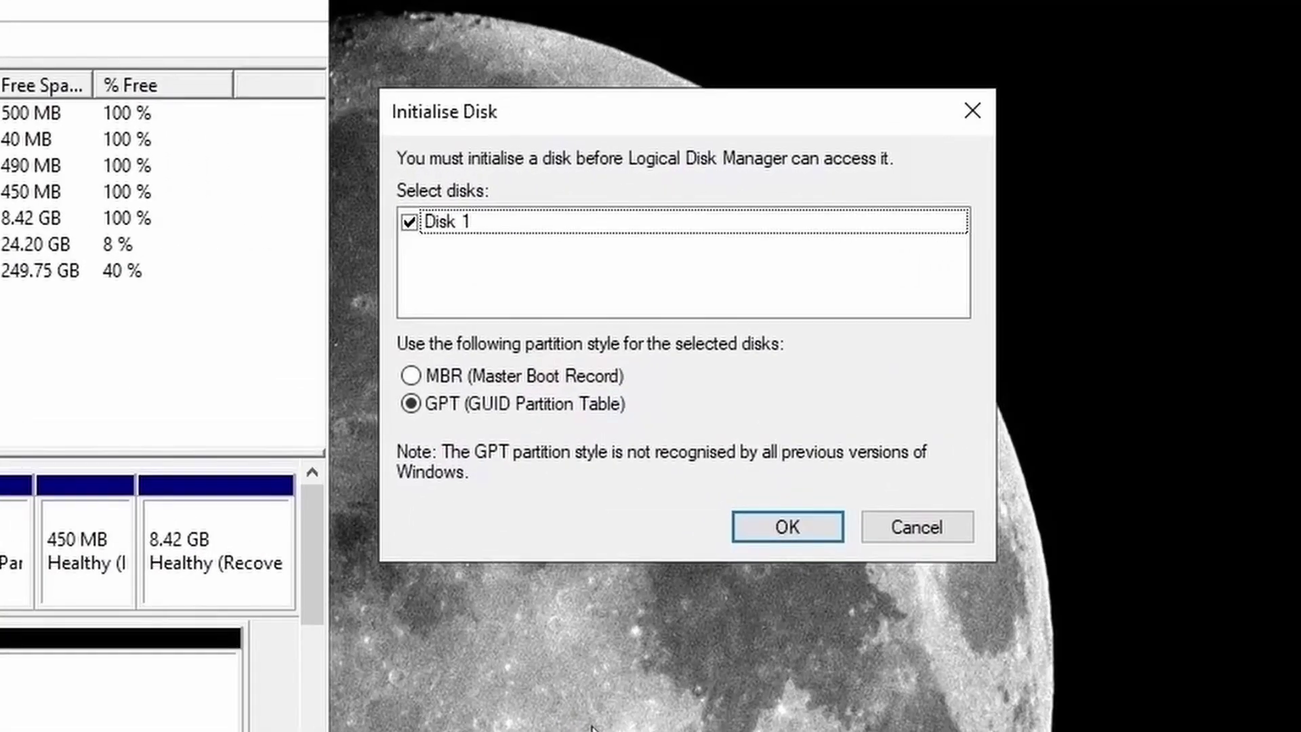
click(761, 535)
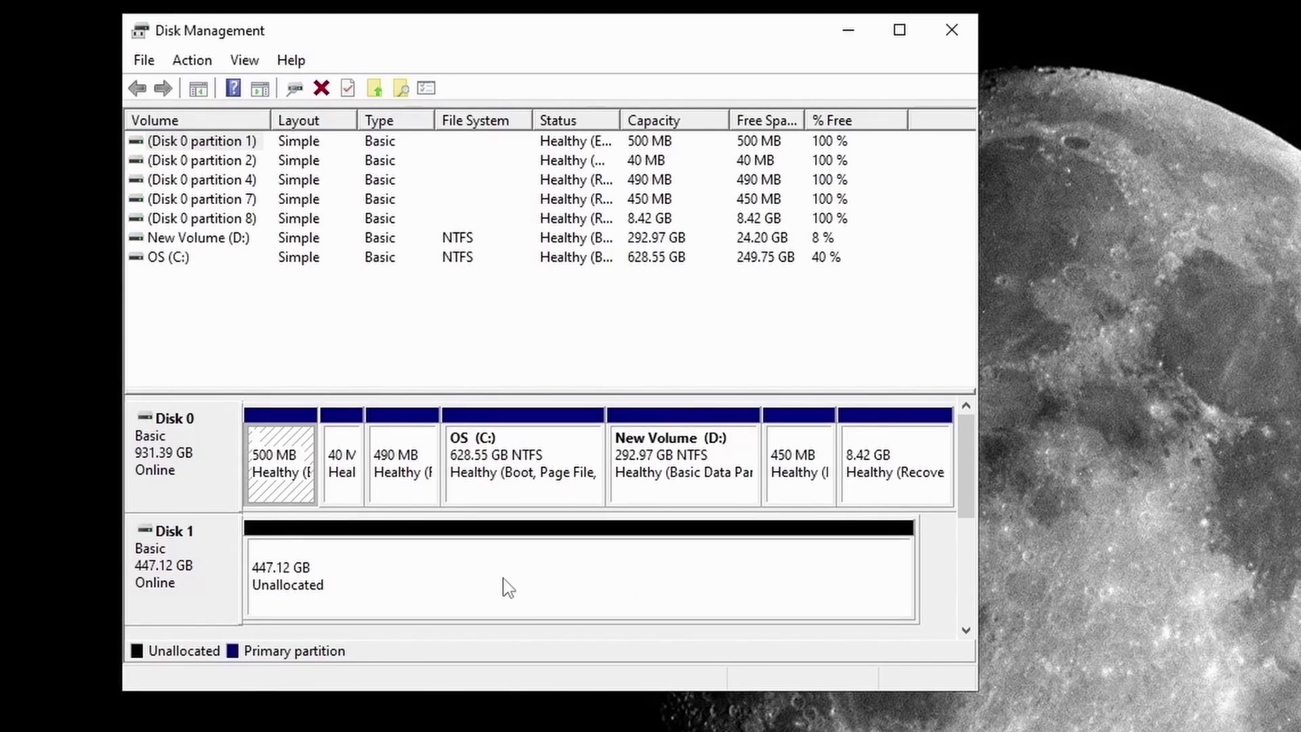
Create a full-size 457845 MB simple volume on Disk 1 with letter F and NTFS quick format.
right_click(485, 592)
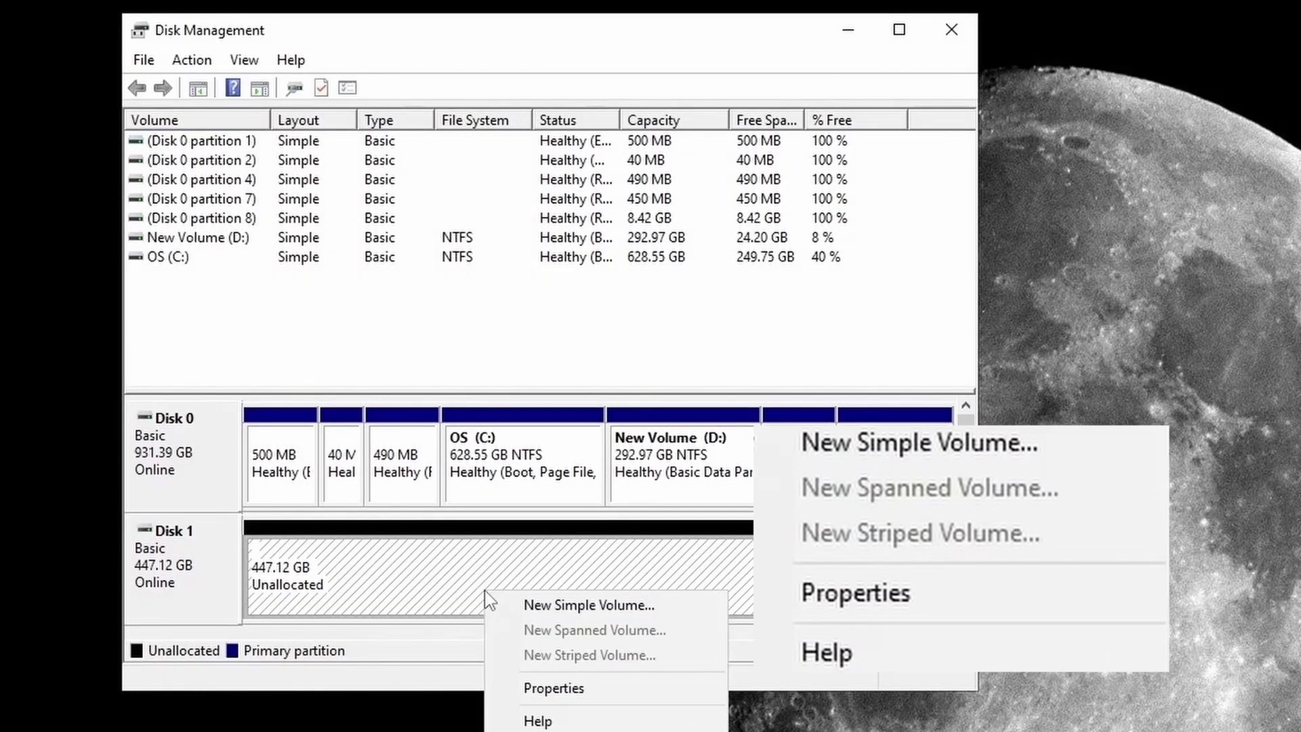
click(490, 604)
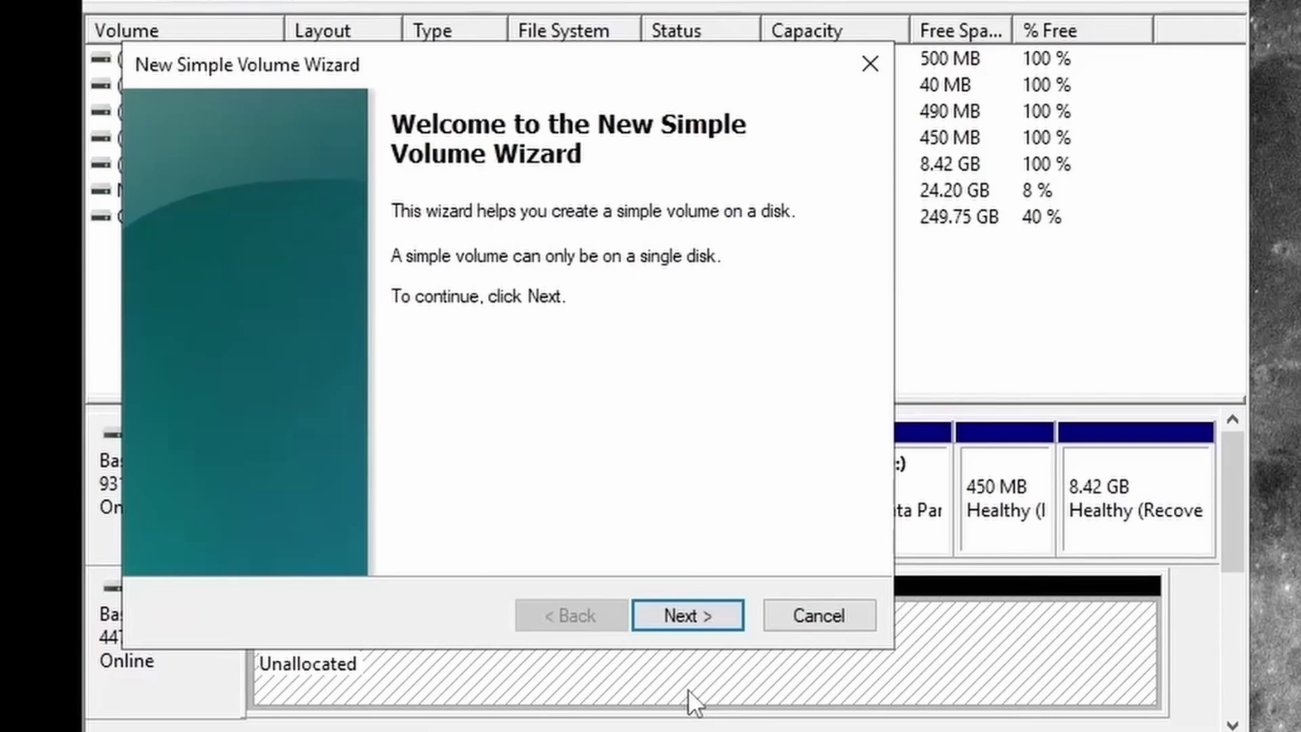
click(681, 615)
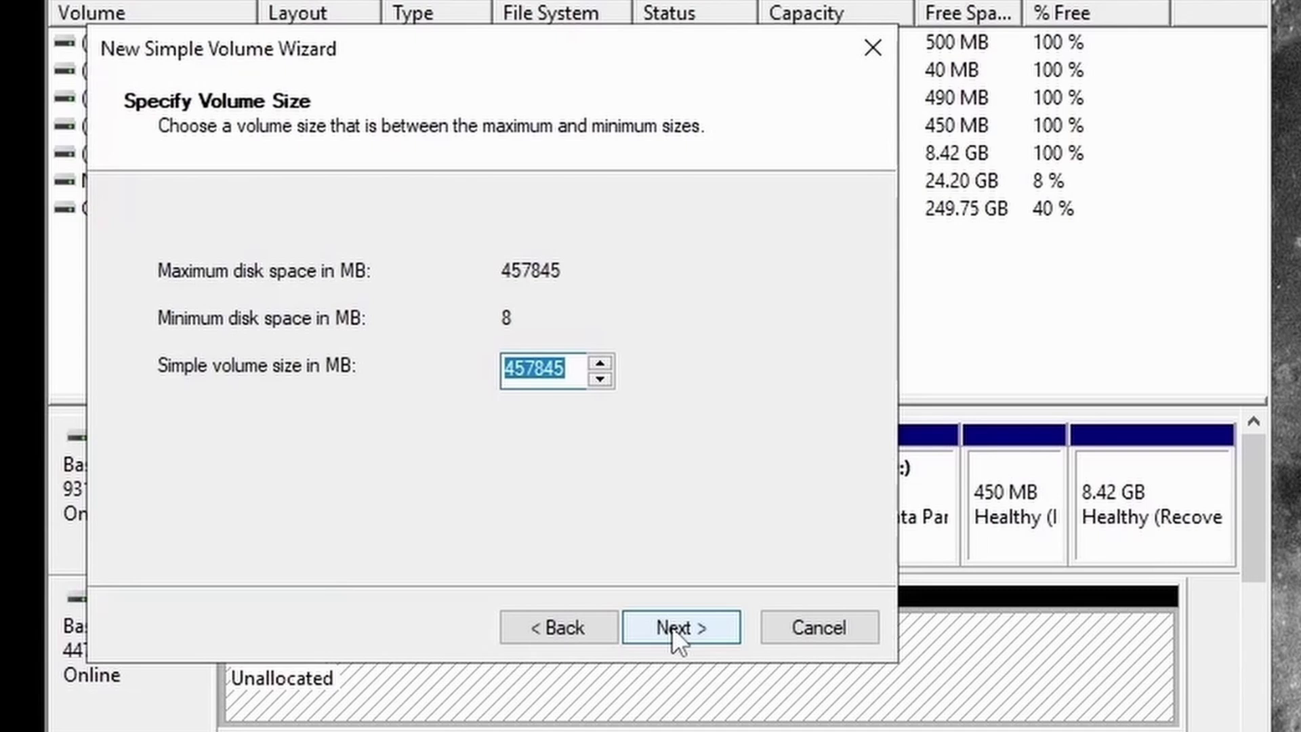
click(672, 628)
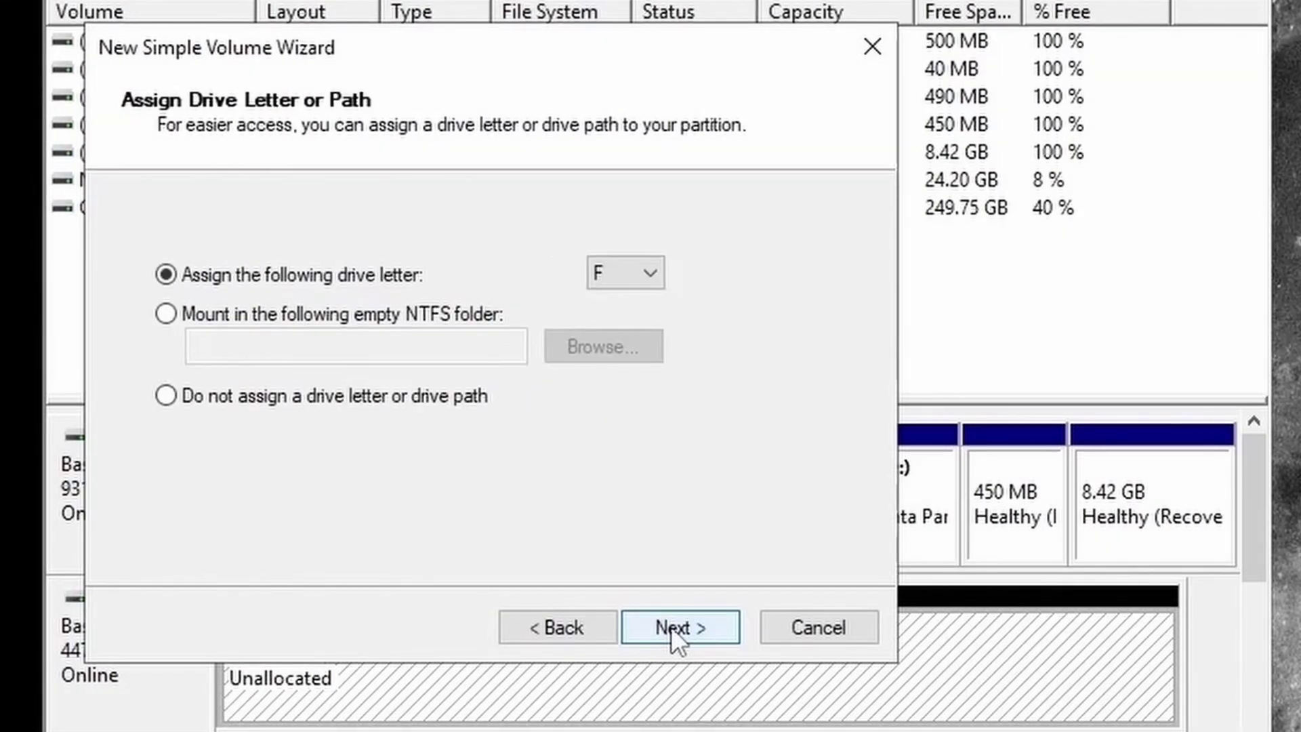
drag(579, 61, 943, 69)
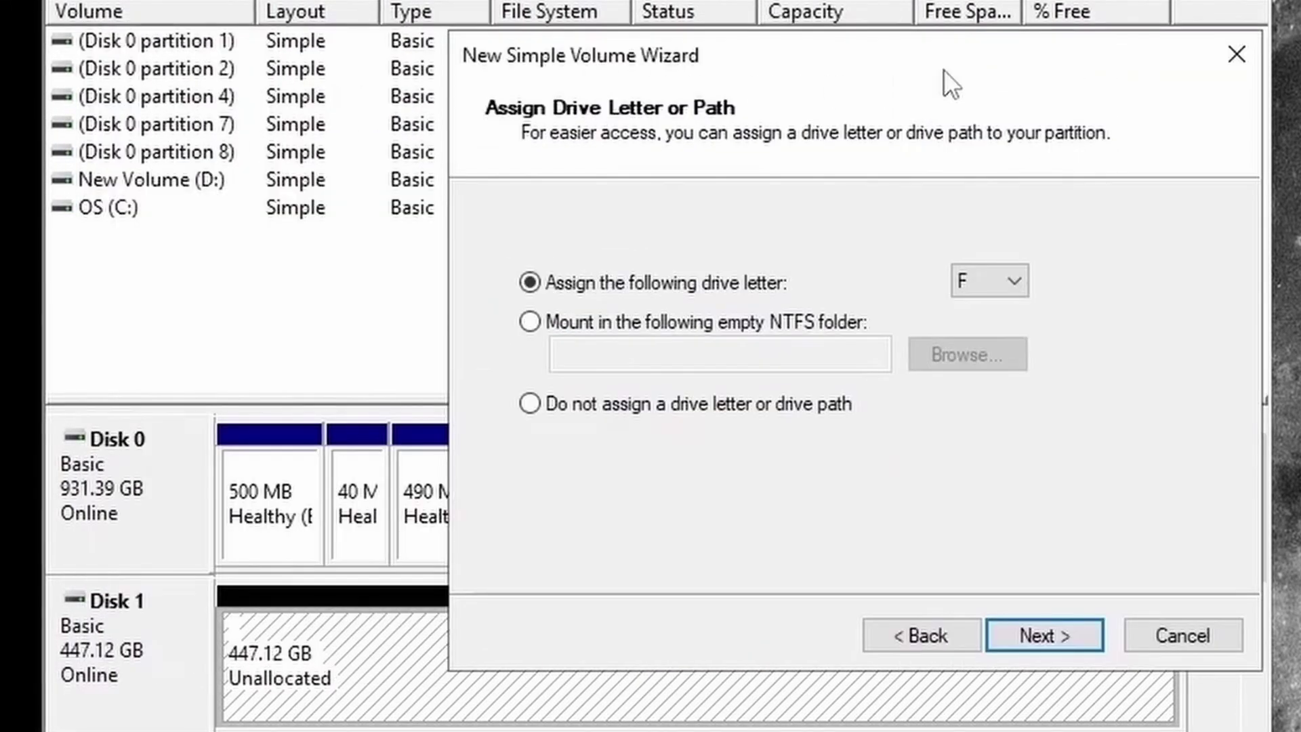
click(1029, 628)
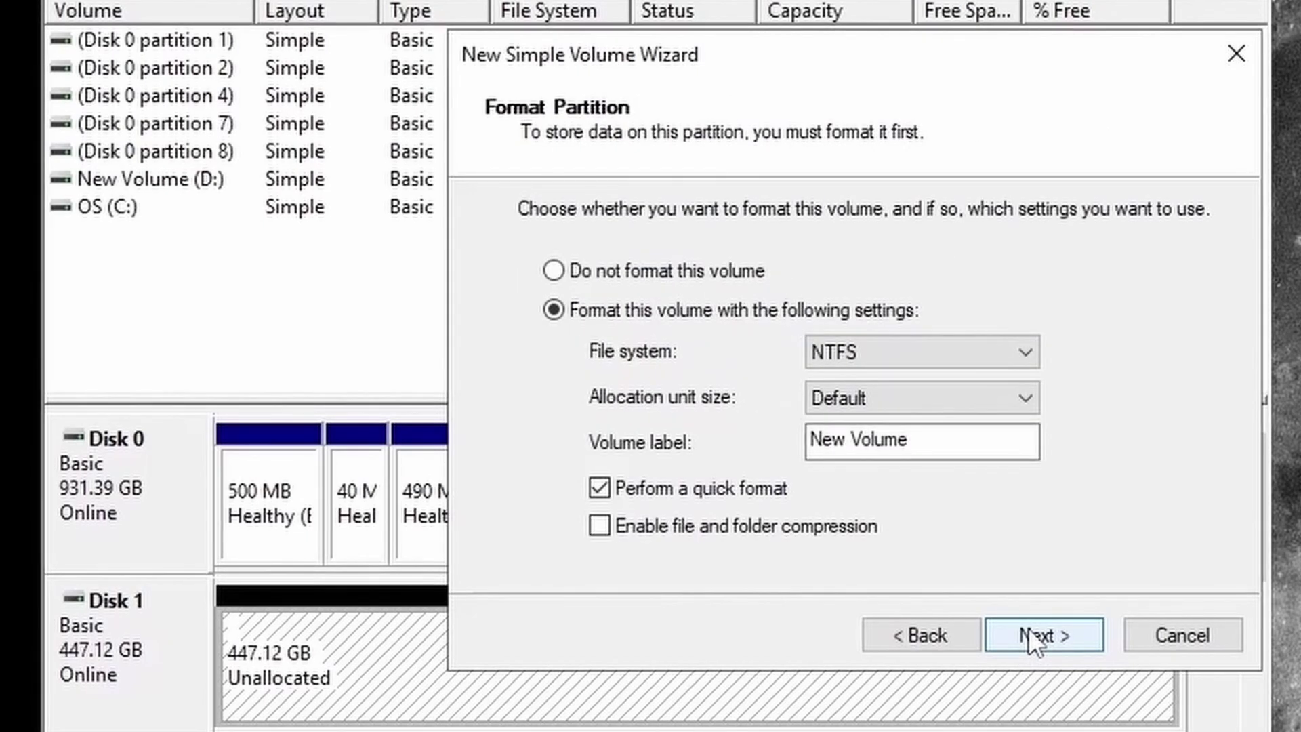
click(1028, 631)
click(1028, 627)
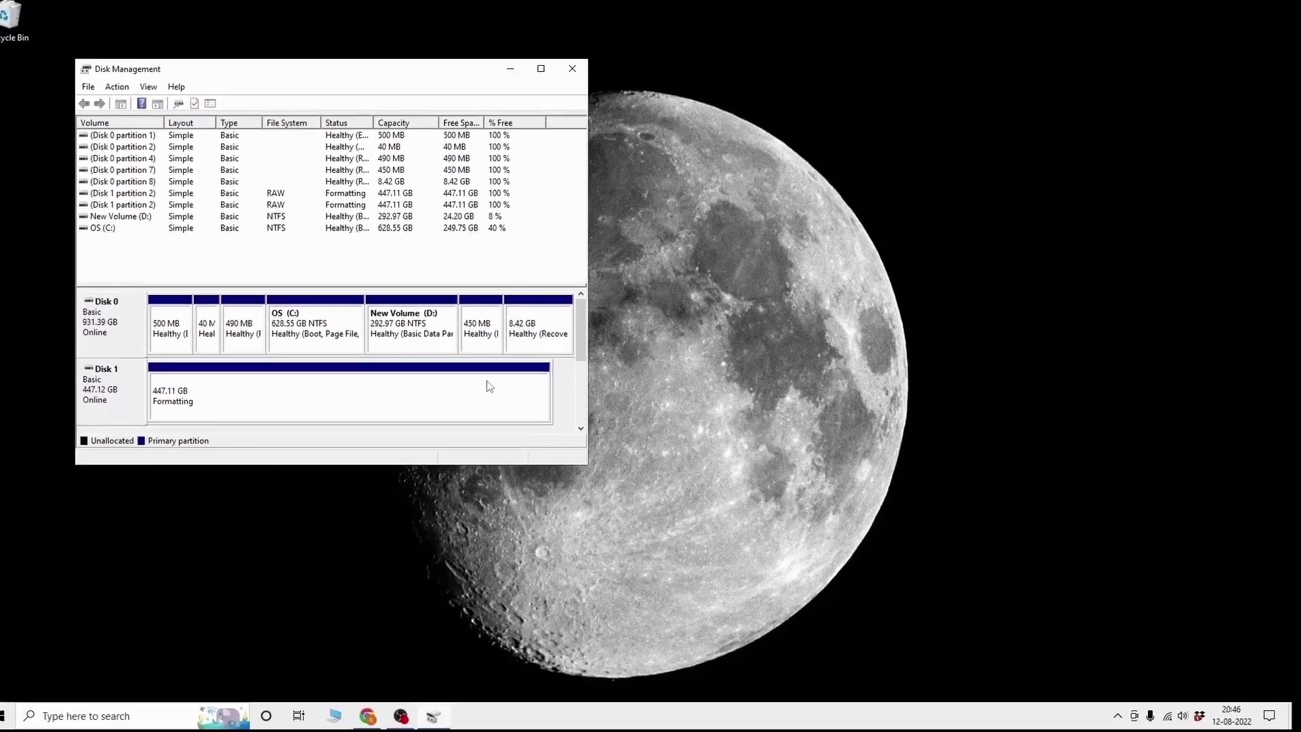
Close Disk Management, then download Reflect Free under a personal licence and open ReflectDLHF.exe.
click(591, 77)
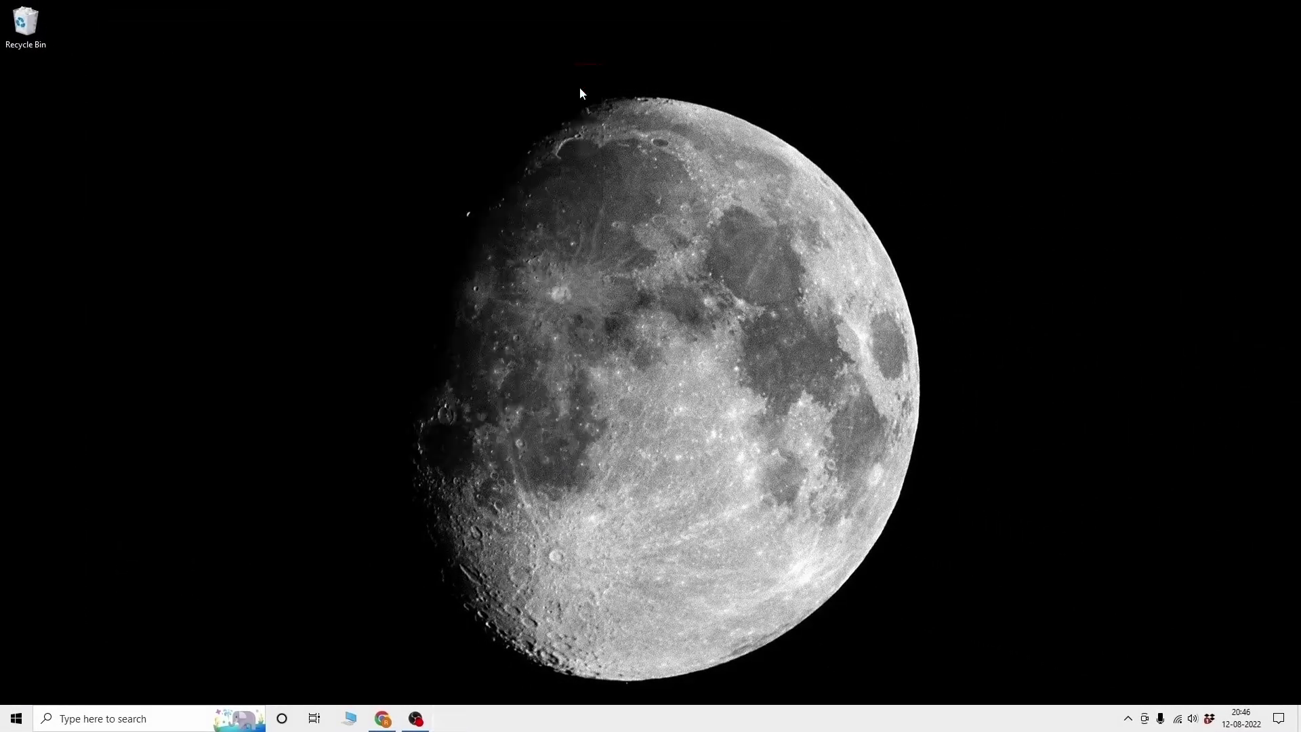
click(351, 720)
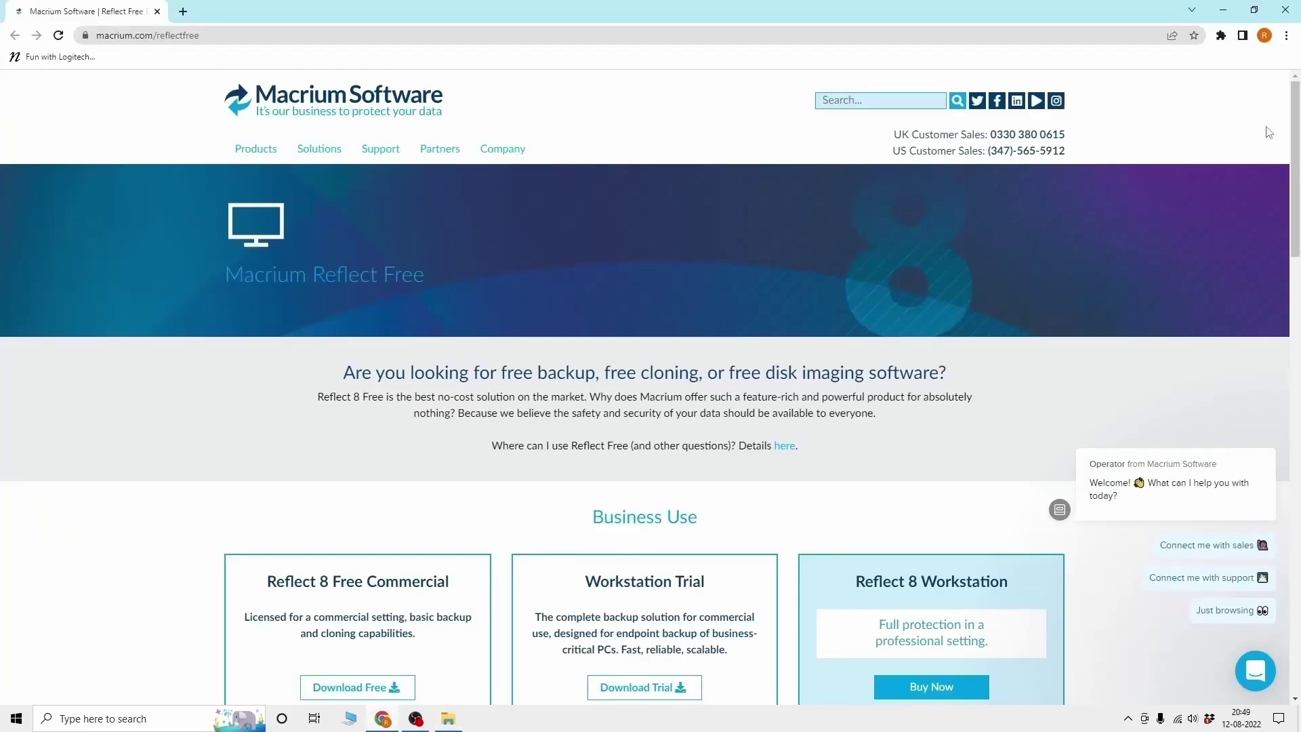
scroll(1269, 132, down, 2)
click(378, 484)
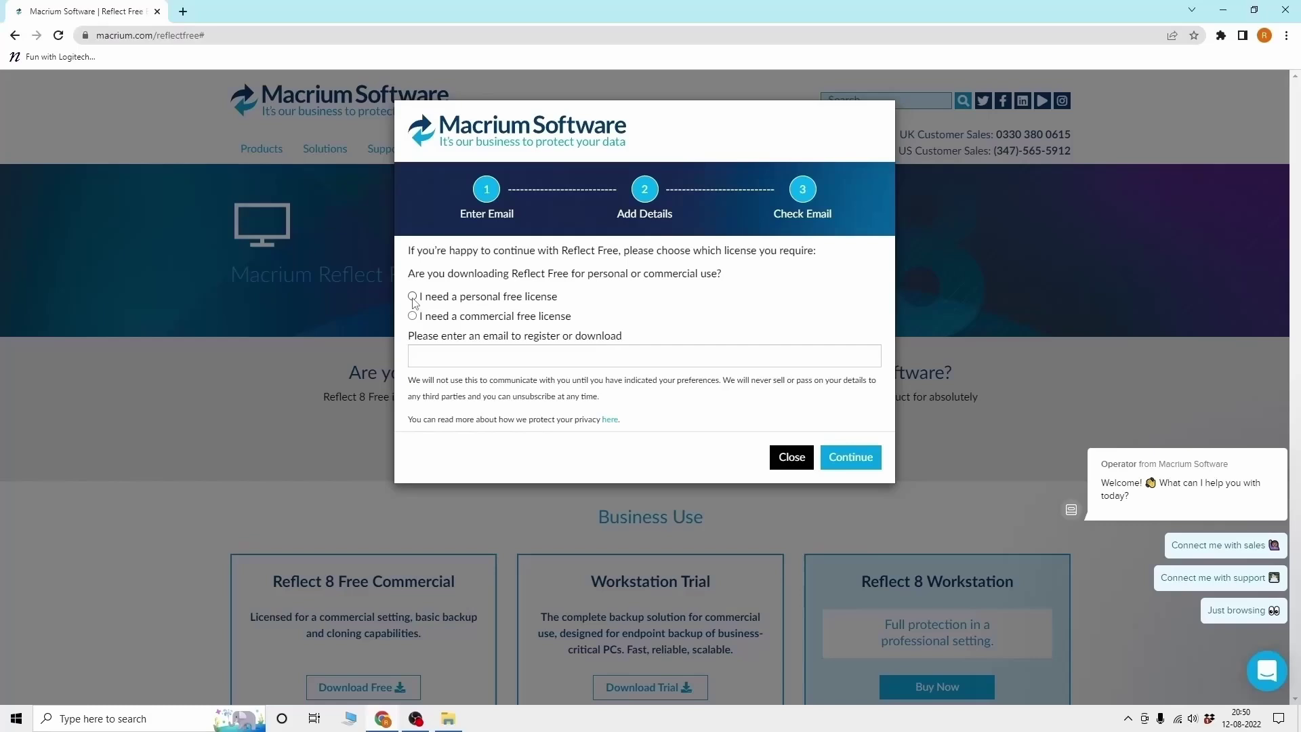
click(851, 458)
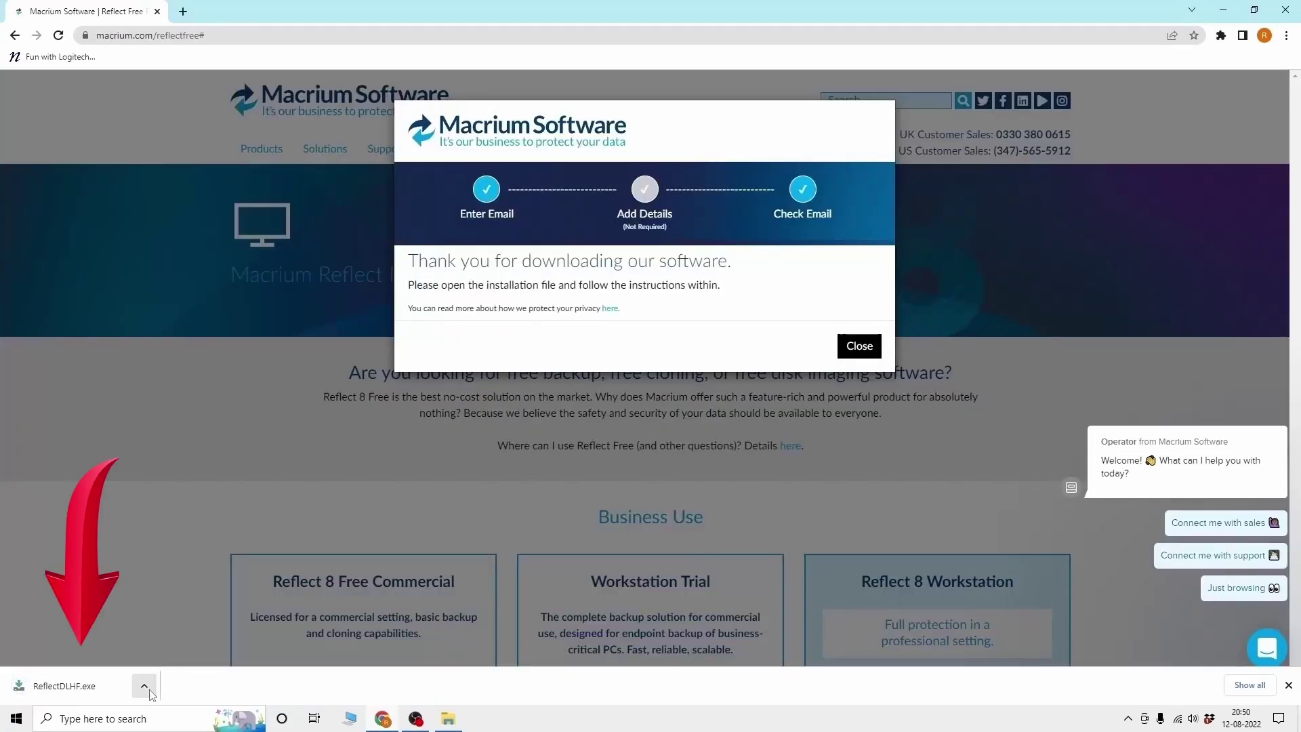
click(147, 689)
Download the Free package in the Download Agent with 'Run installer directly after downloading' on.
click(190, 607)
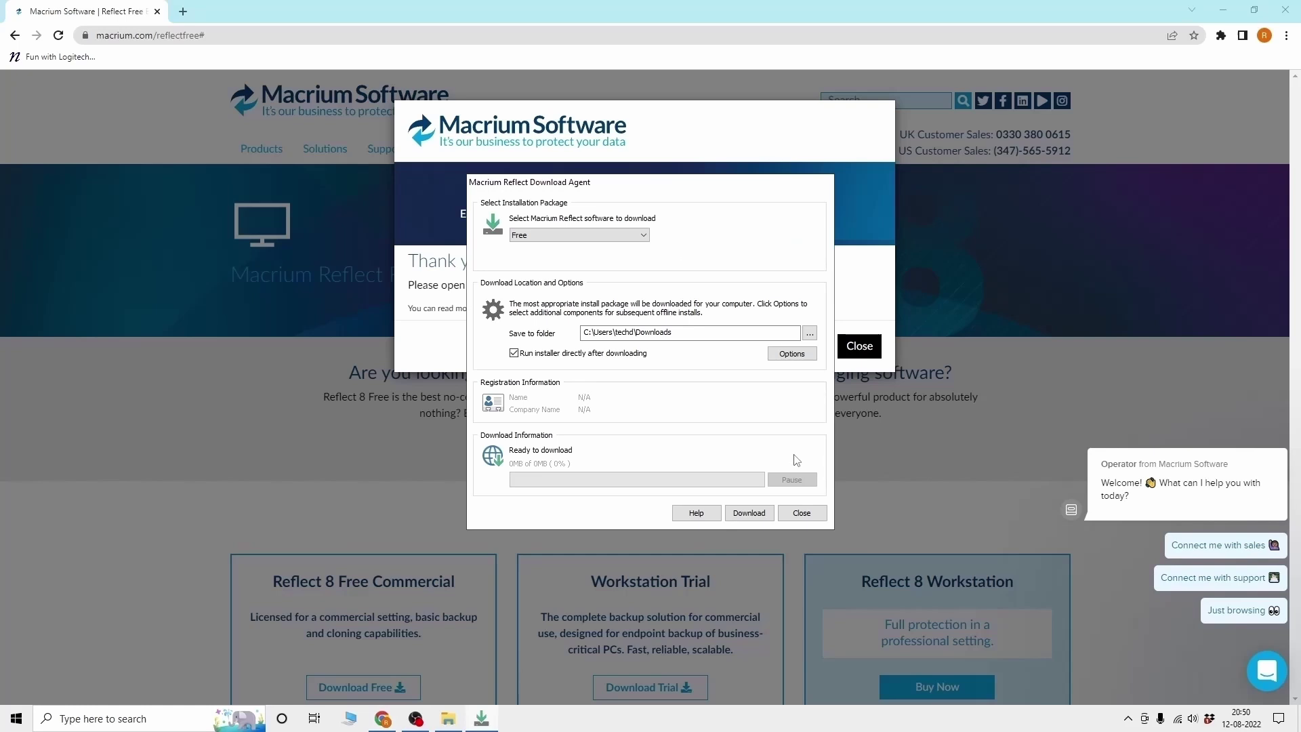
click(1224, 10)
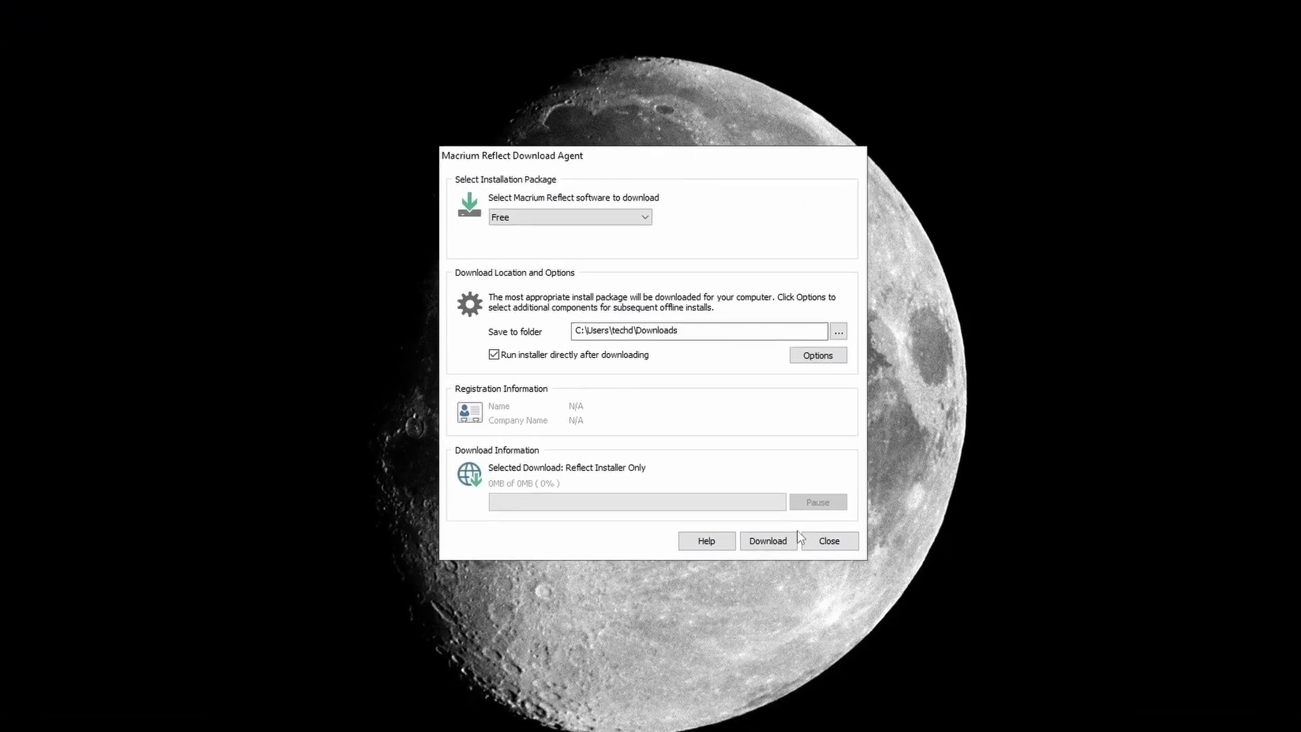
click(751, 513)
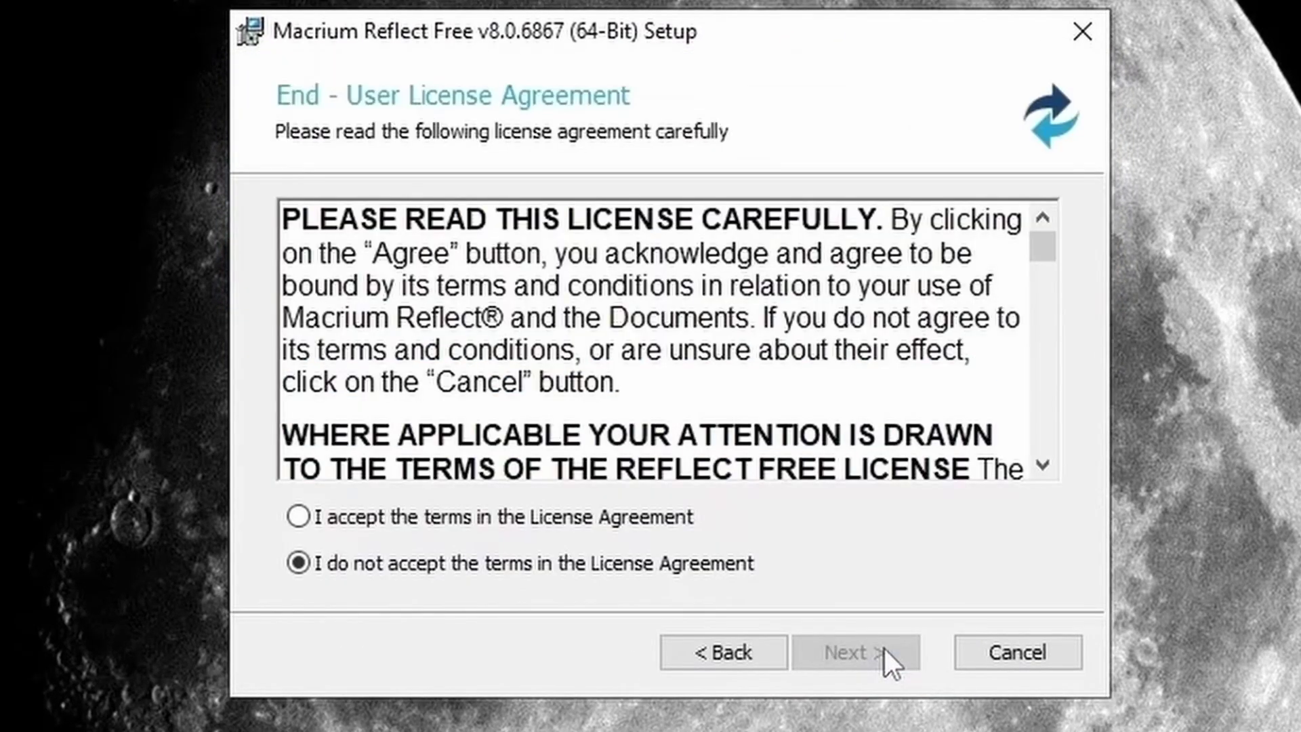
Install Reflect Free for personal use, skipping registration and keeping default setup options.
click(299, 517)
click(851, 650)
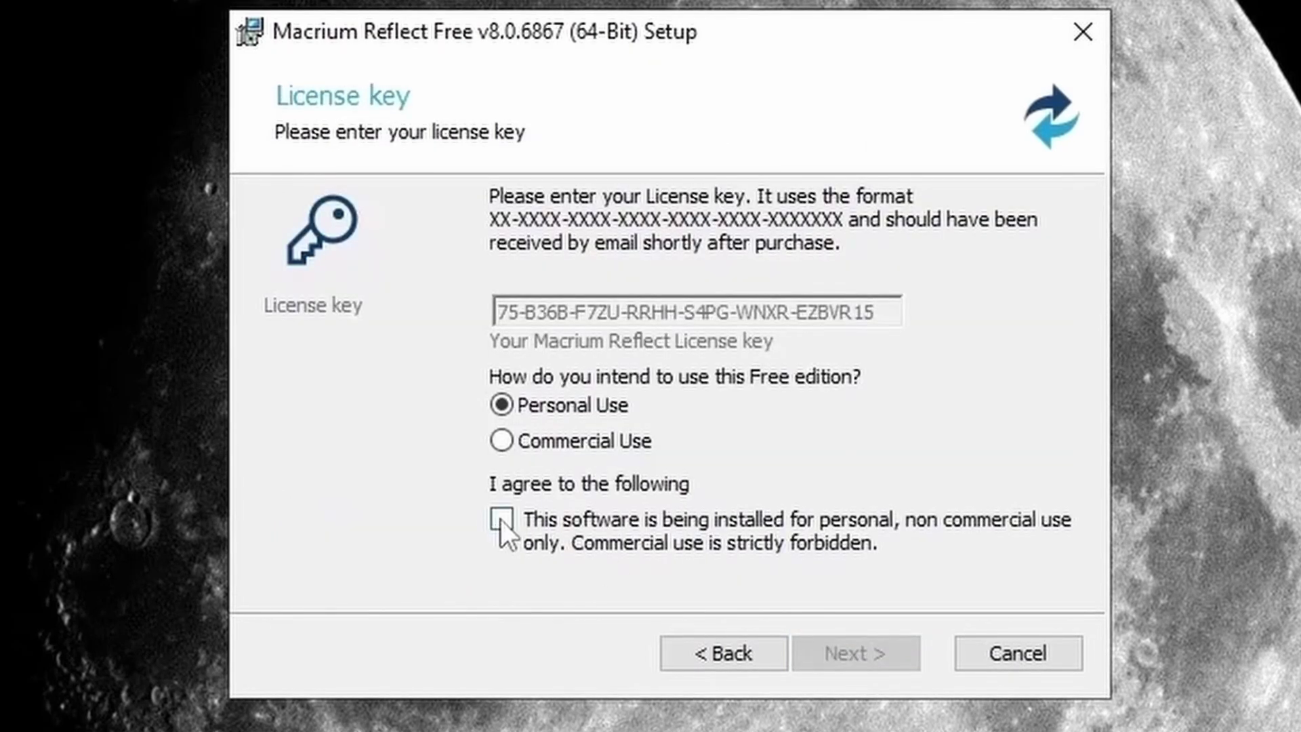
click(502, 519)
click(863, 649)
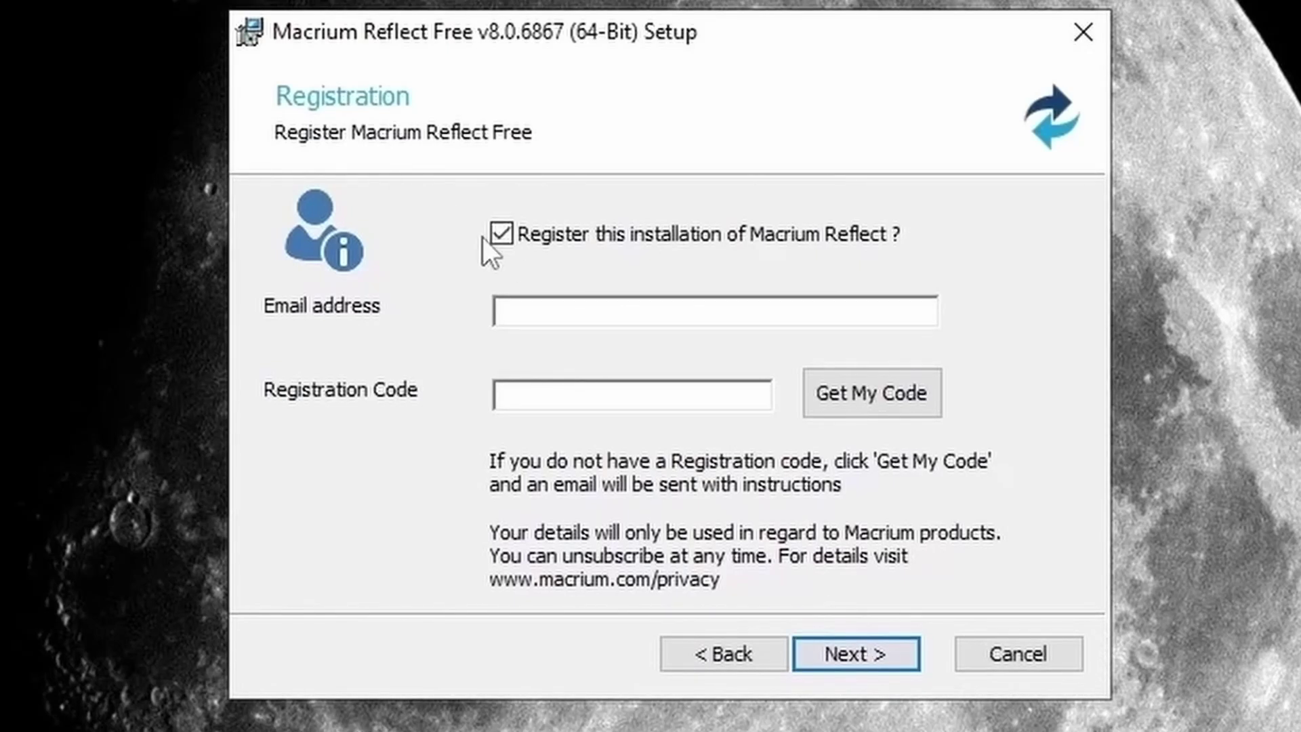
click(502, 234)
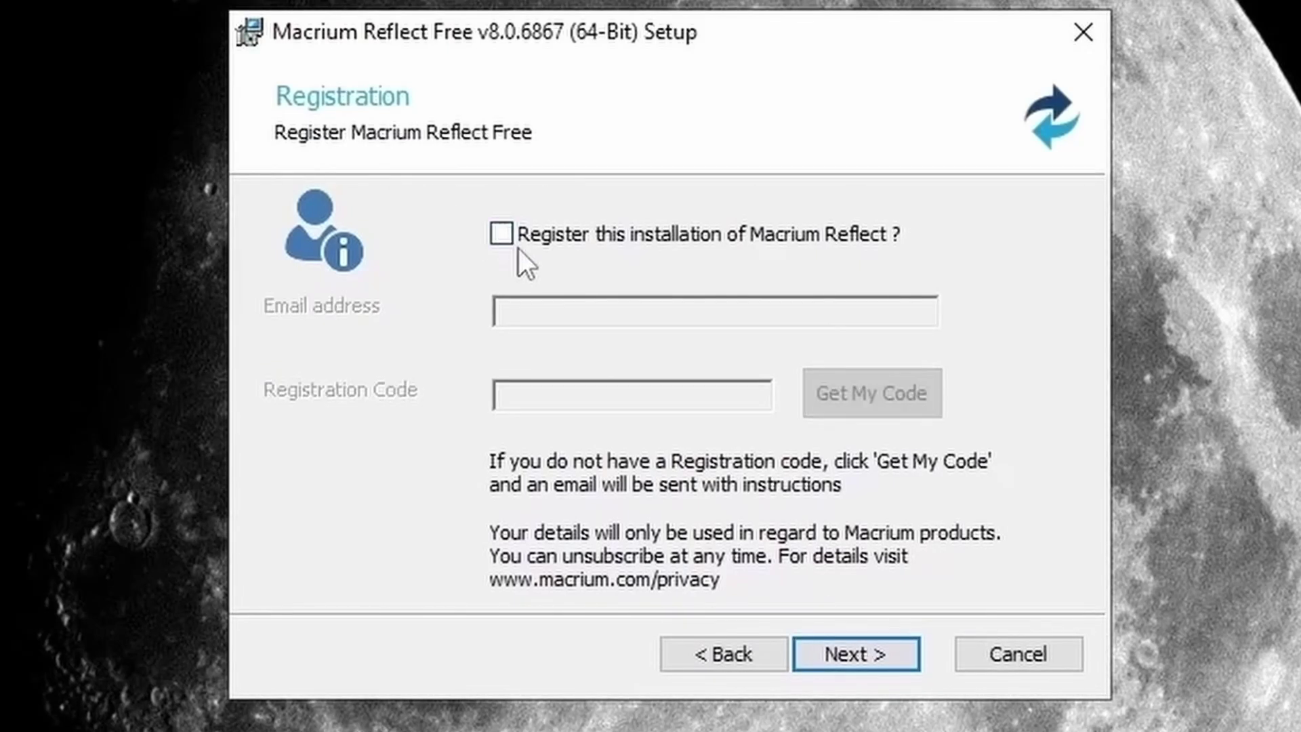
click(847, 656)
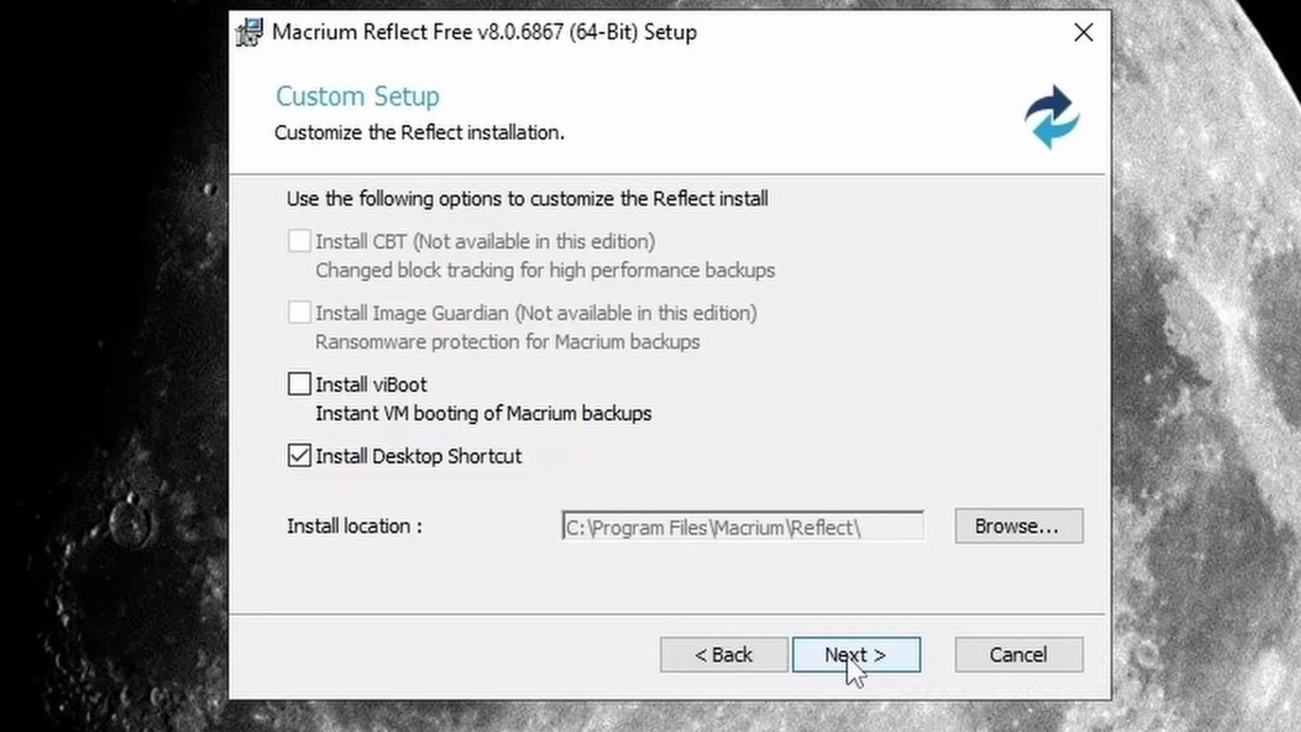
click(848, 656)
click(848, 657)
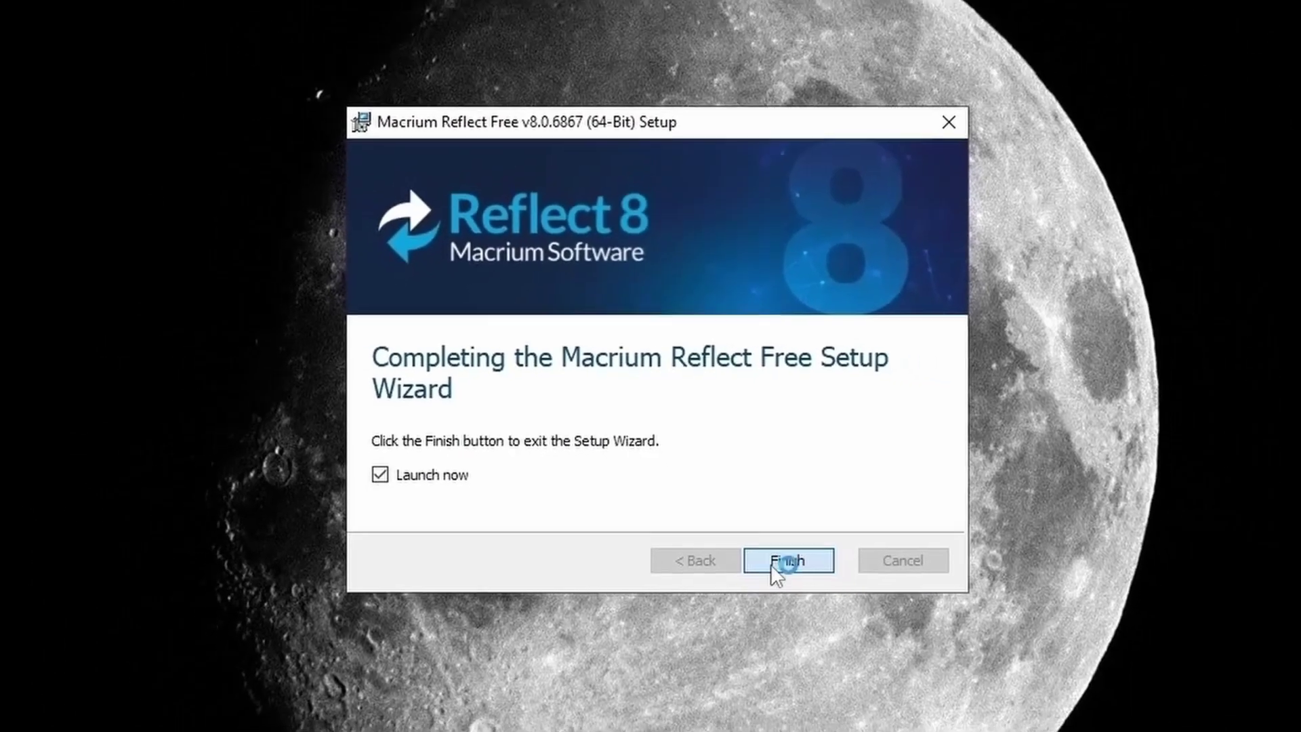
Launch Reflect, untick partitions 8, 7, 3, DIAGS and ESP, and start cloning Disk 1.
click(773, 562)
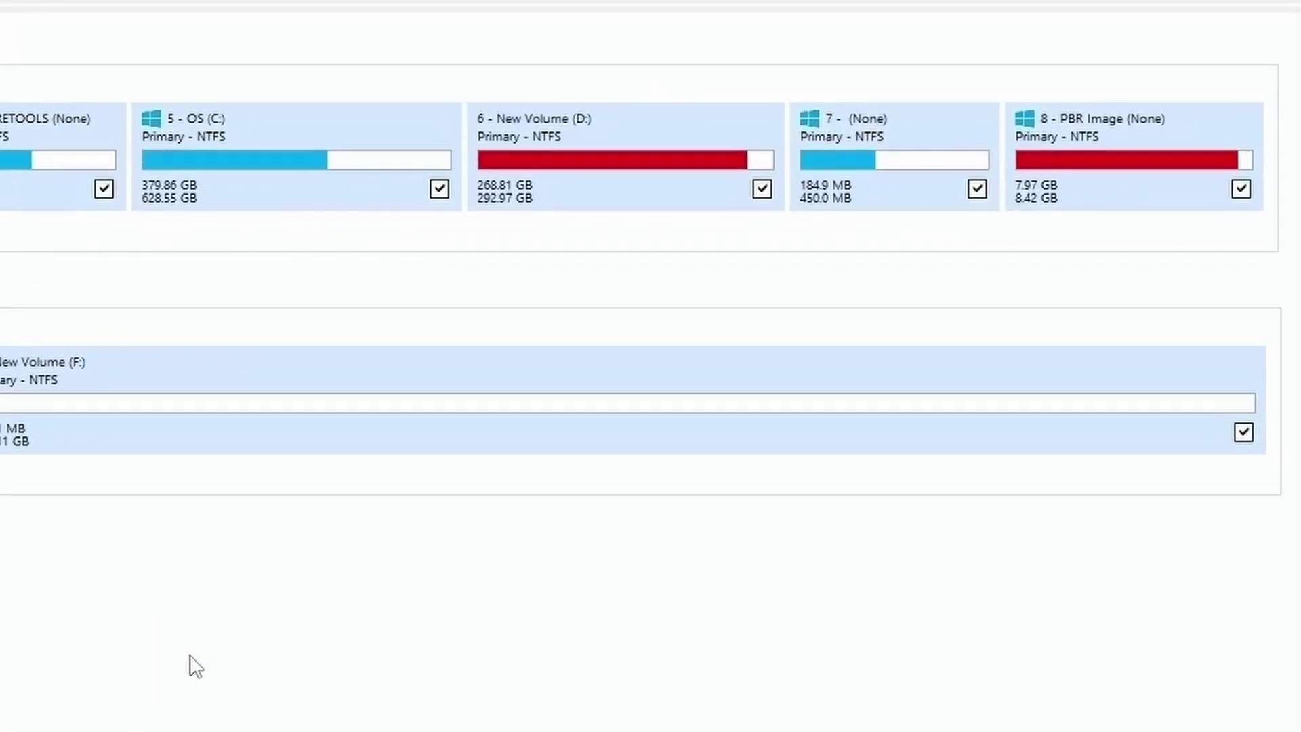
click(1241, 188)
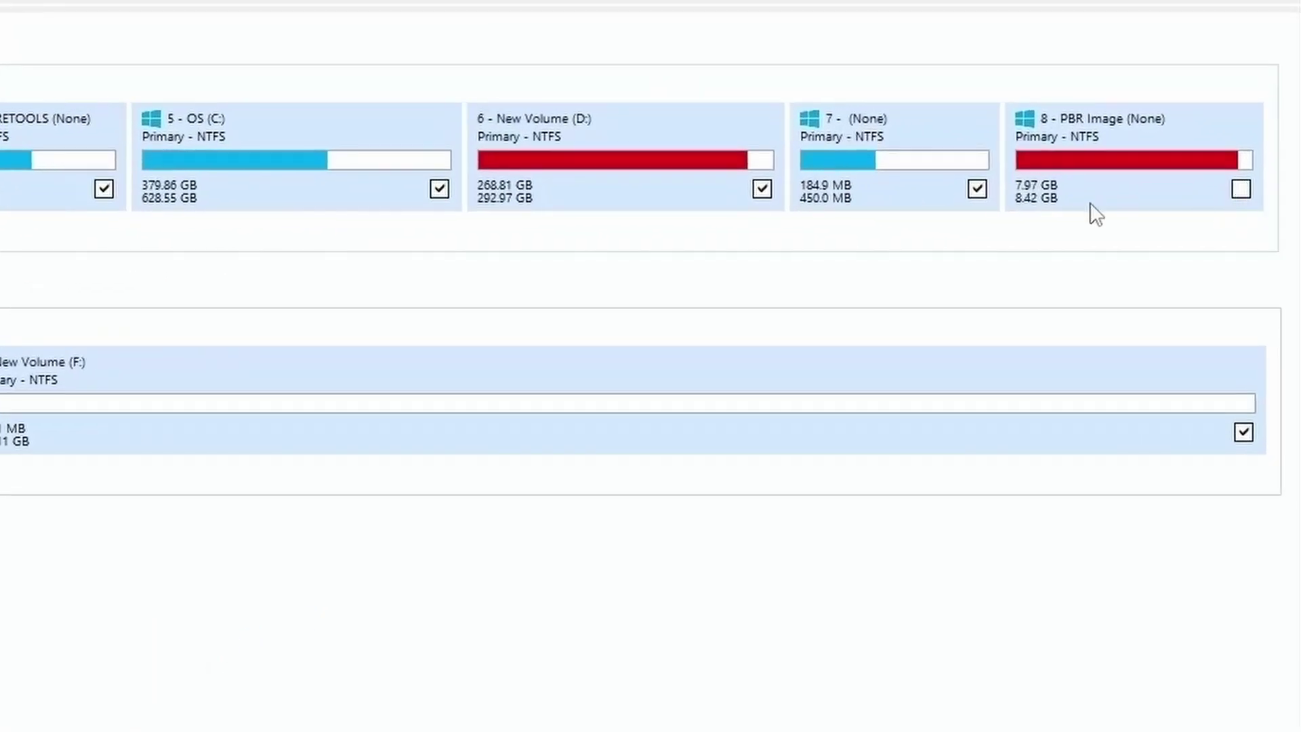
click(977, 189)
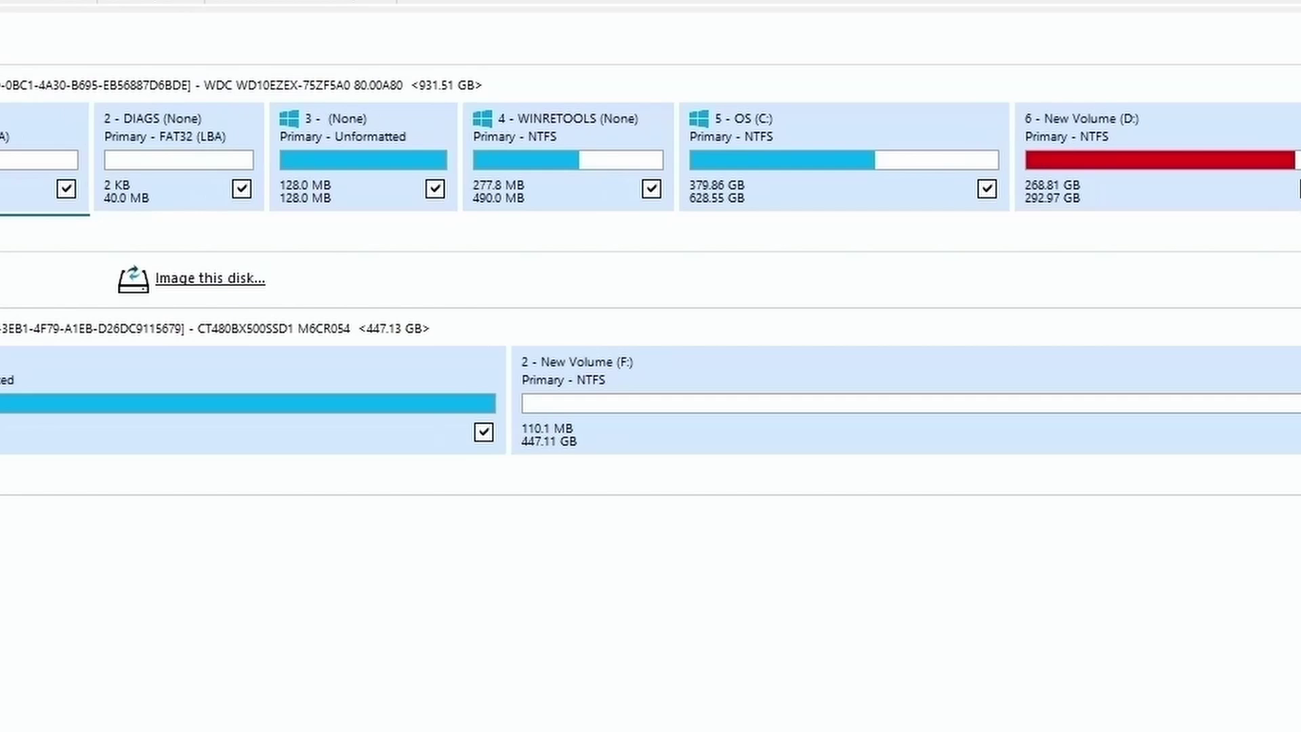
click(435, 188)
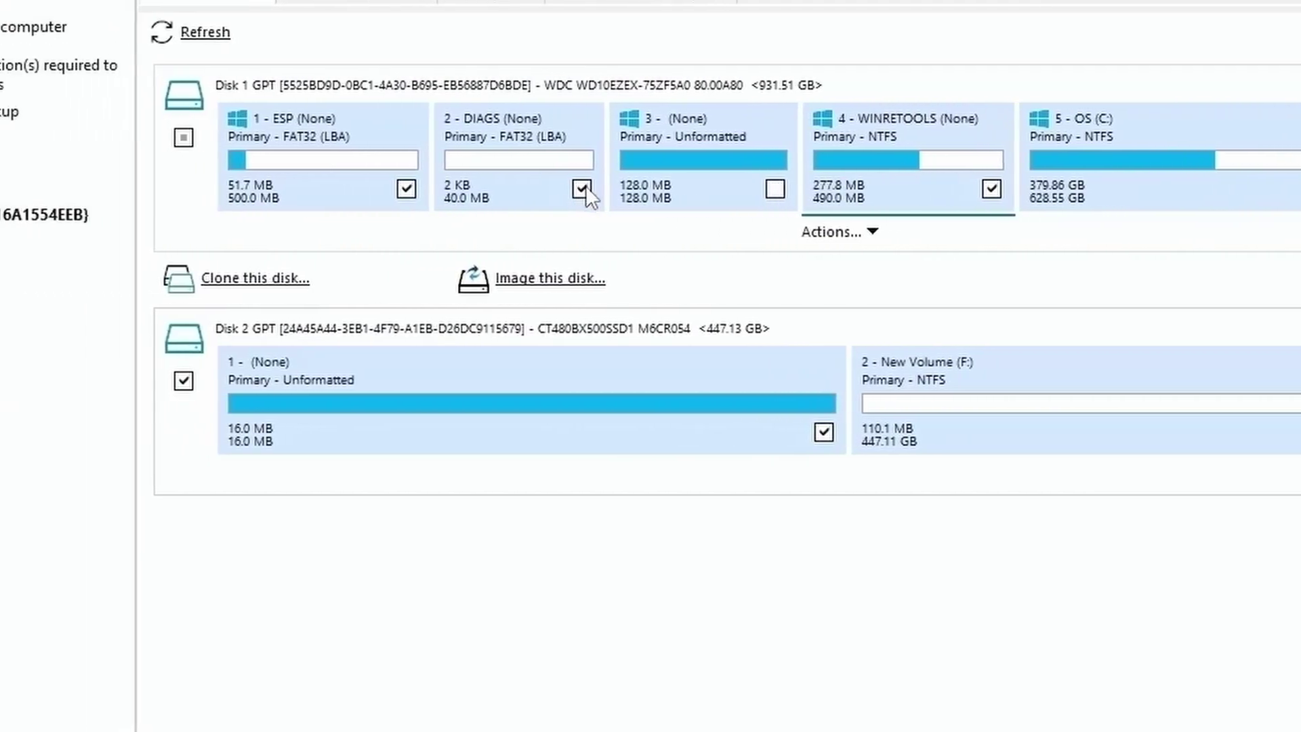
click(582, 189)
click(407, 189)
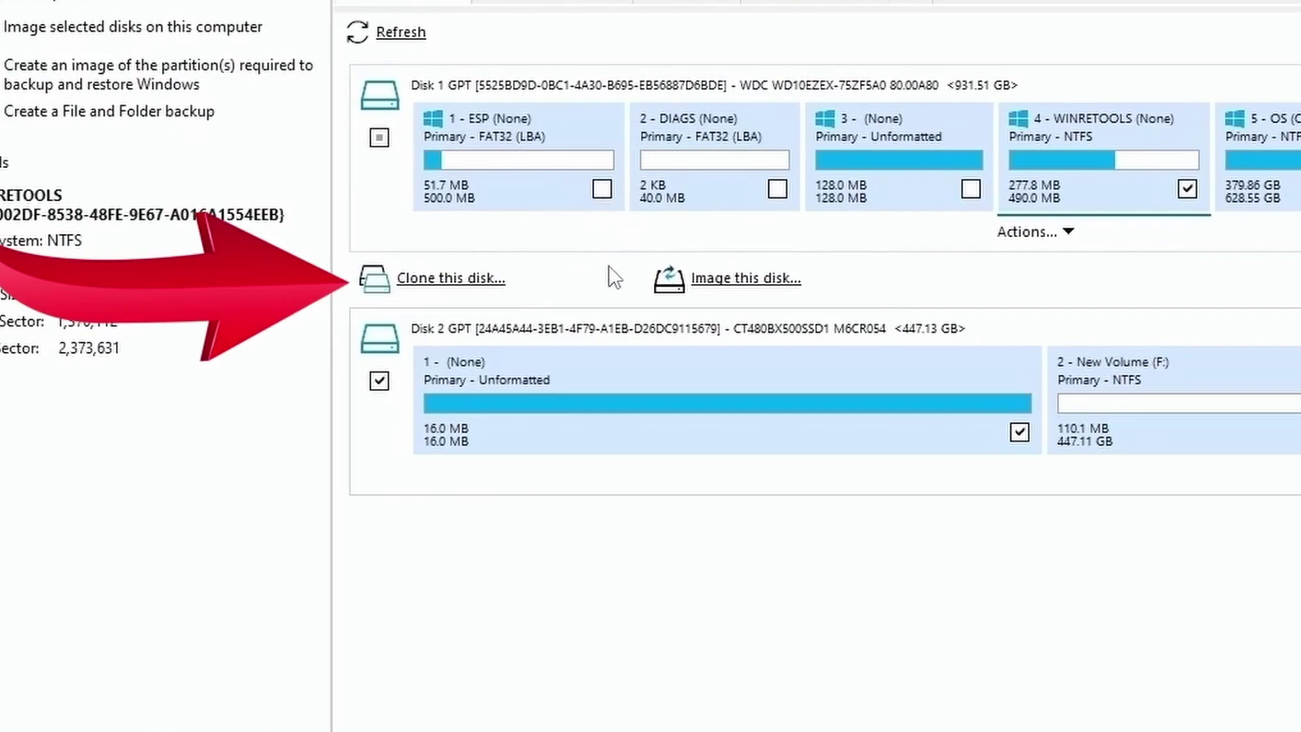
click(441, 284)
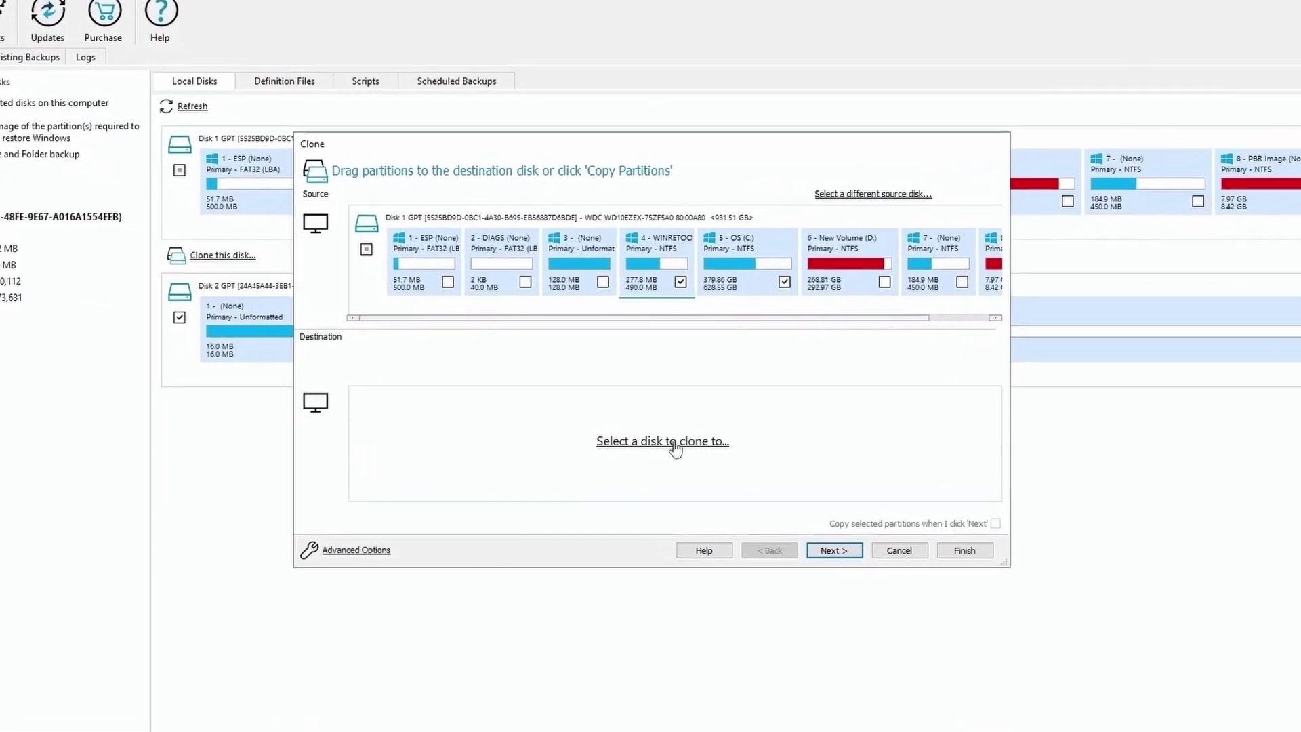
Choose Disk 2 as the destination, copy only OS (C:), and skip scheduling.
click(661, 458)
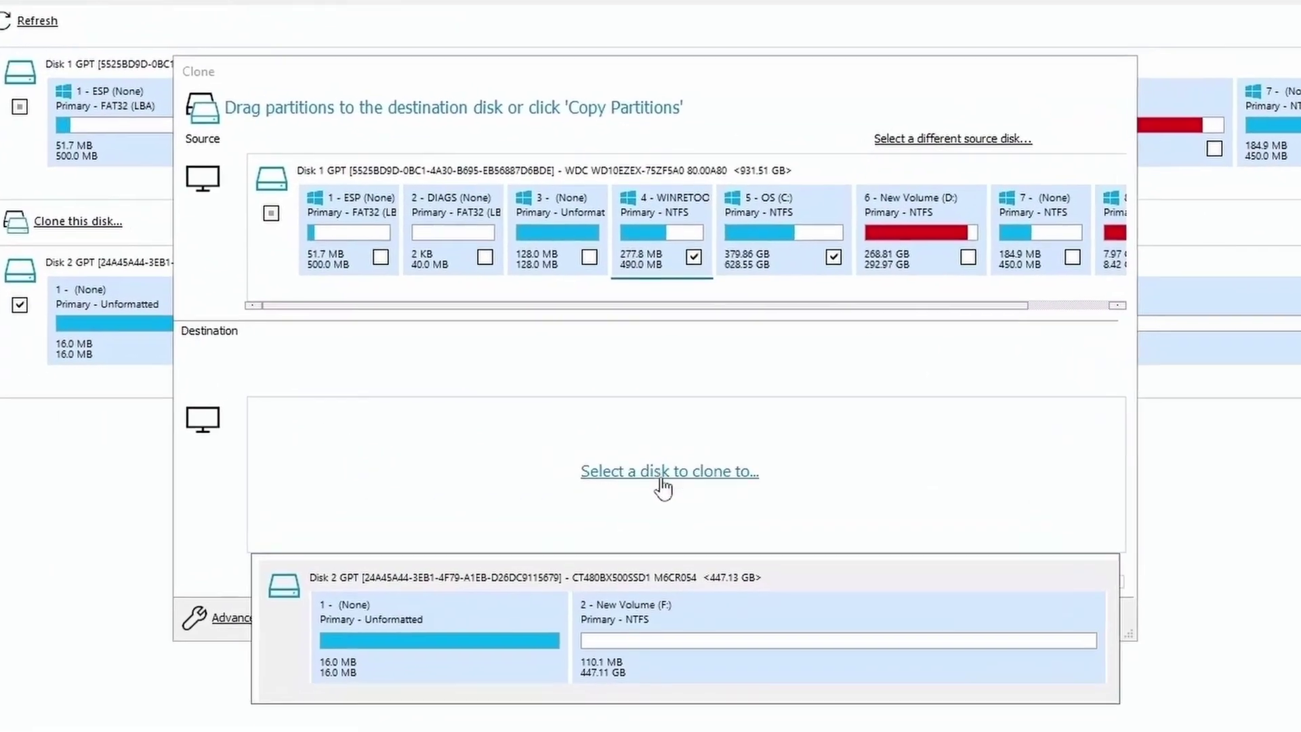
click(639, 587)
click(641, 478)
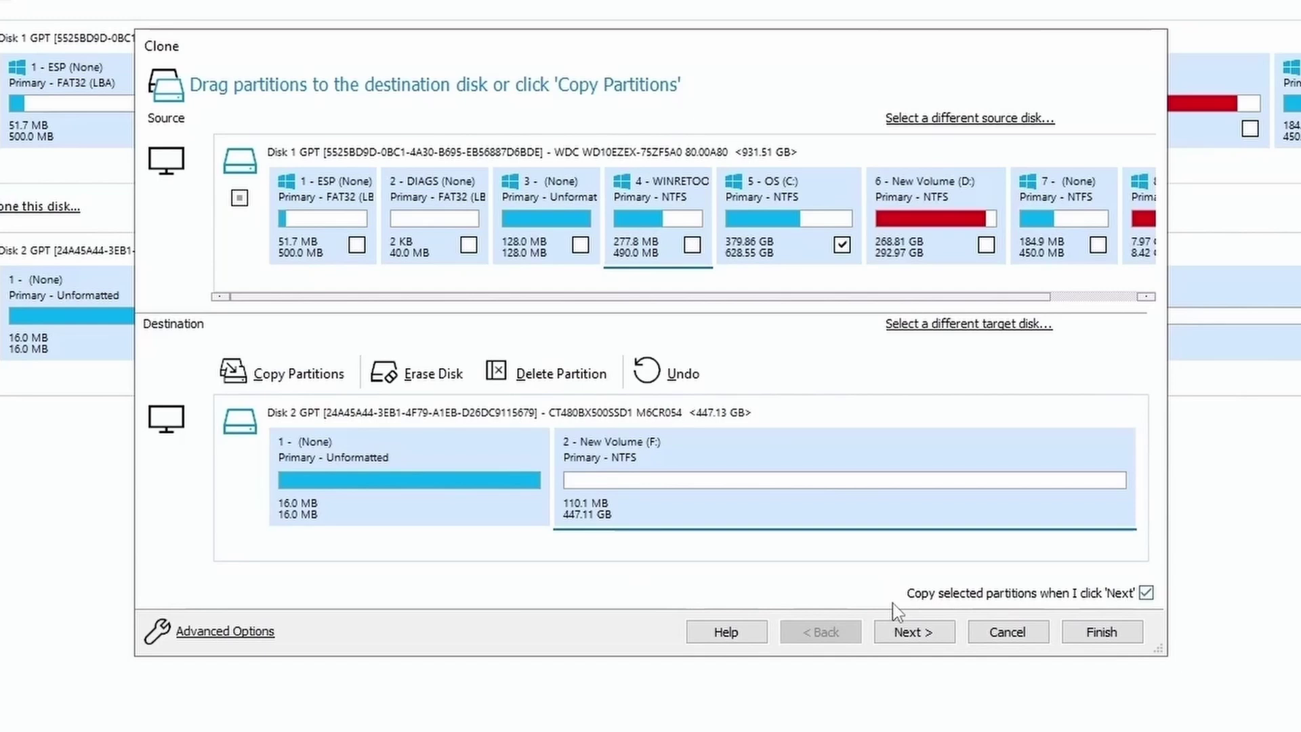
click(908, 633)
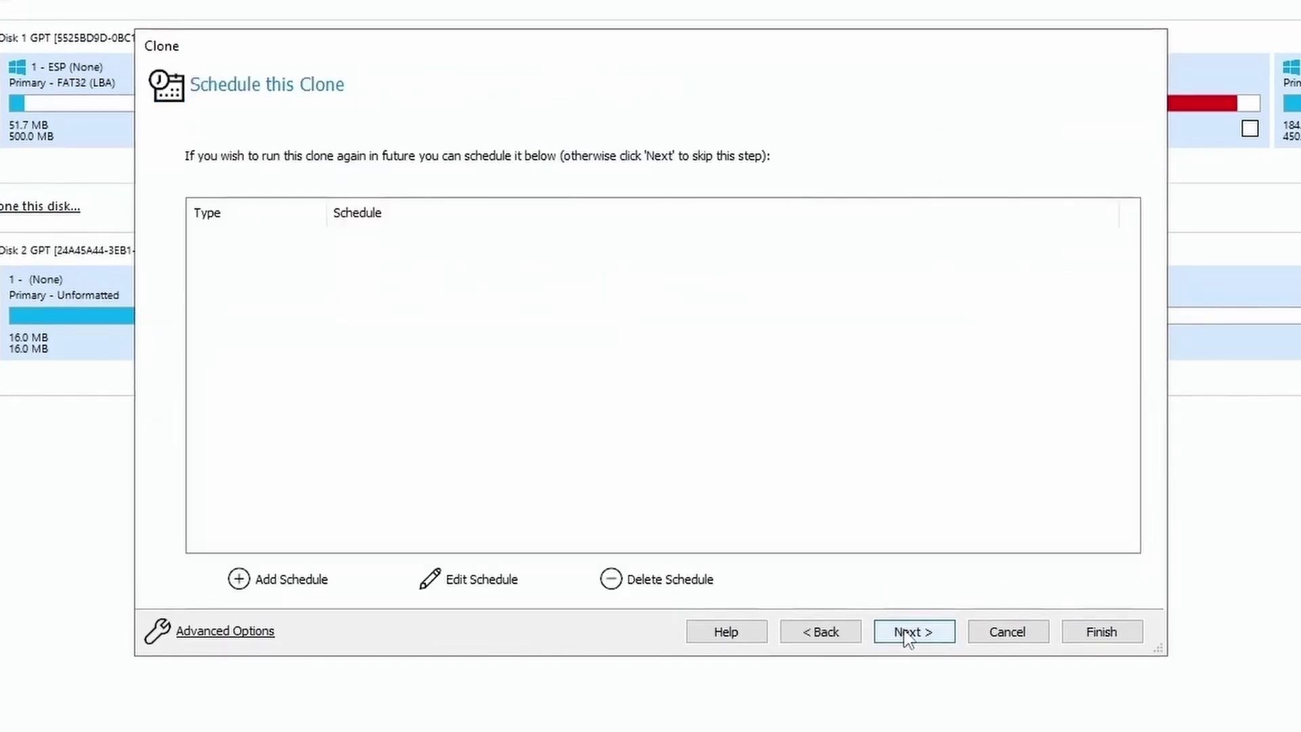
click(909, 633)
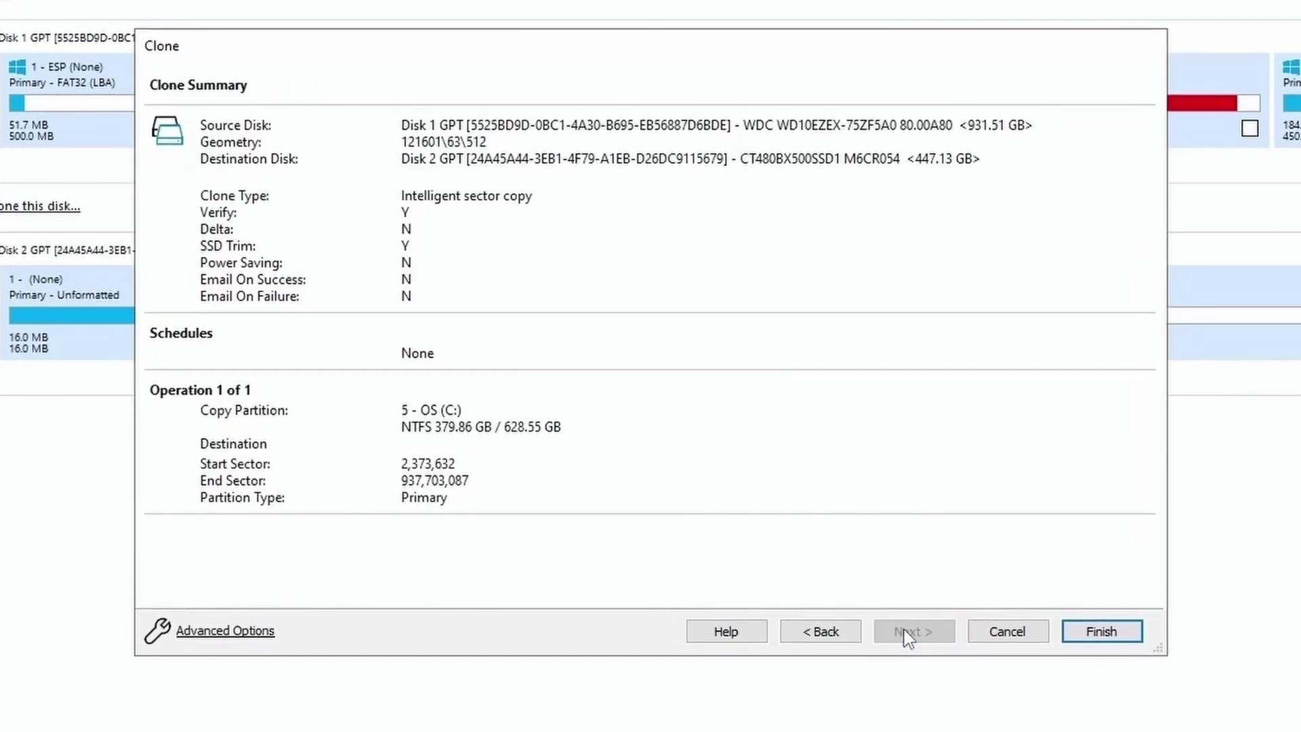
Run the clone now as the My Clone definition, confirming New Volume F: is overwritten.
click(1079, 635)
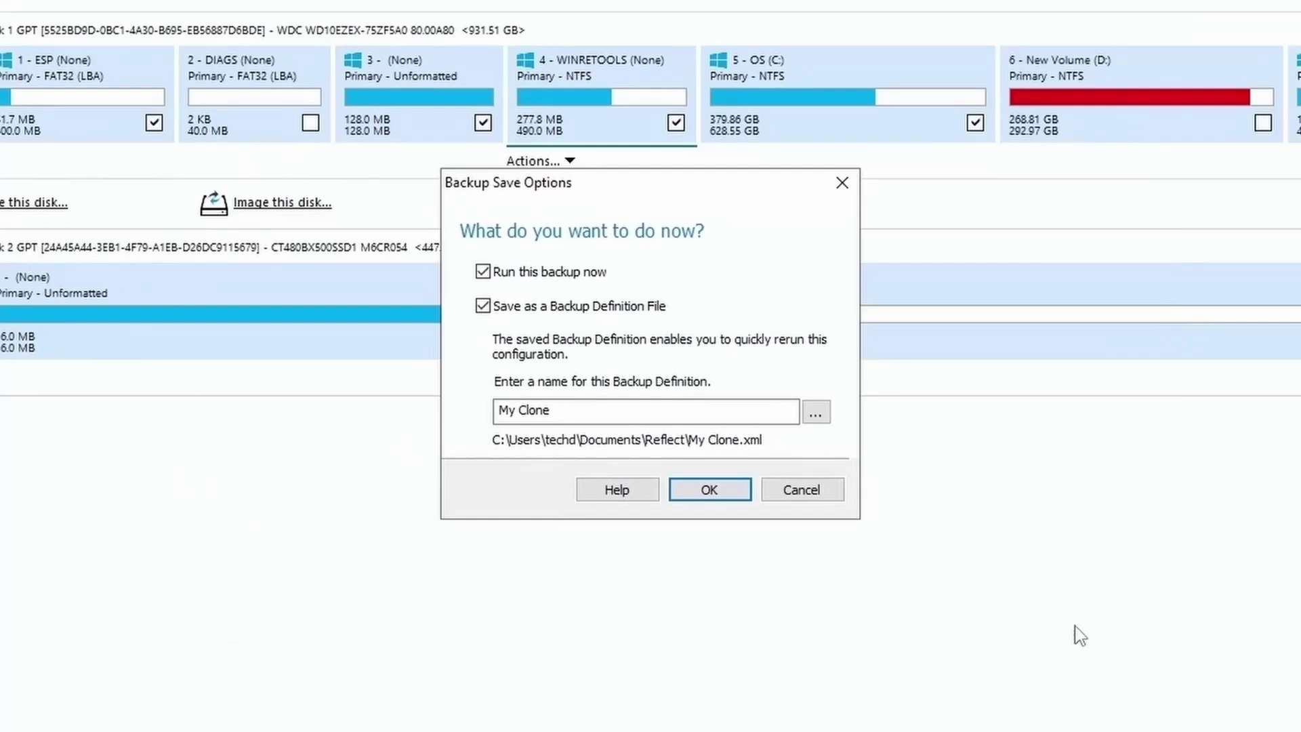
click(722, 491)
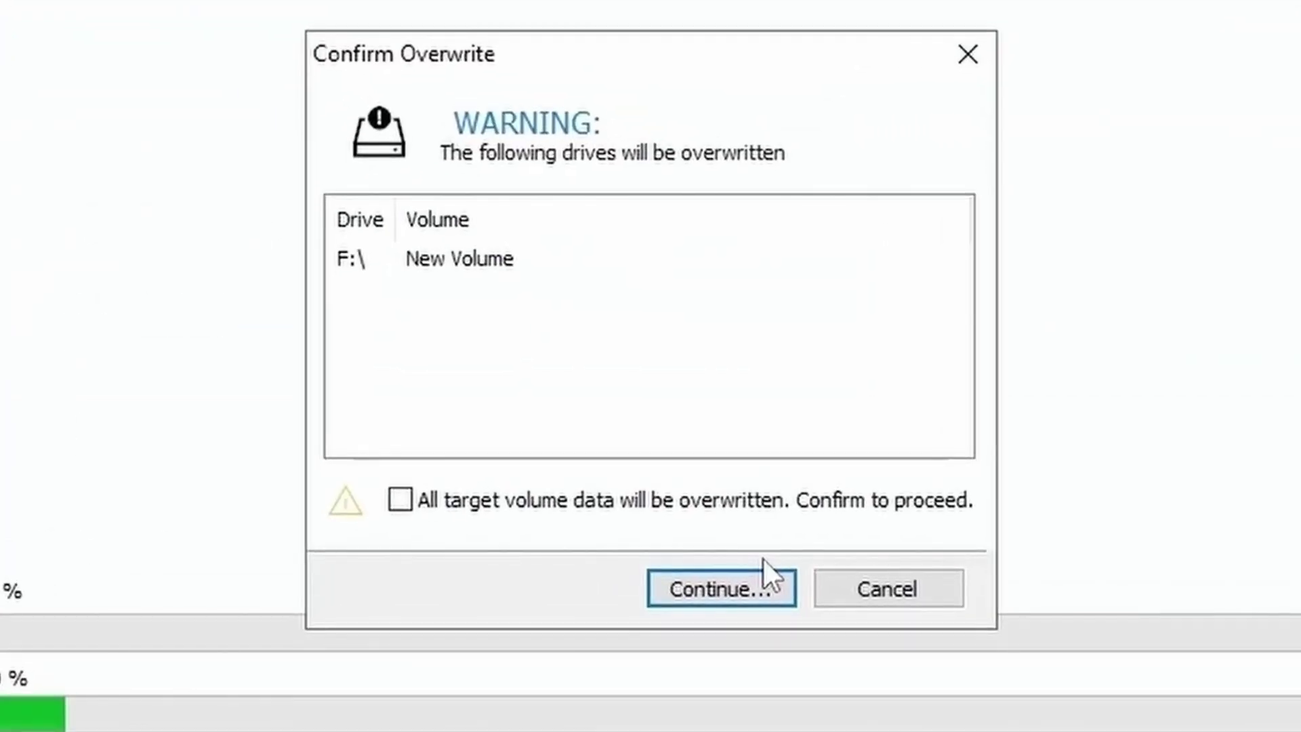
click(401, 500)
click(746, 595)
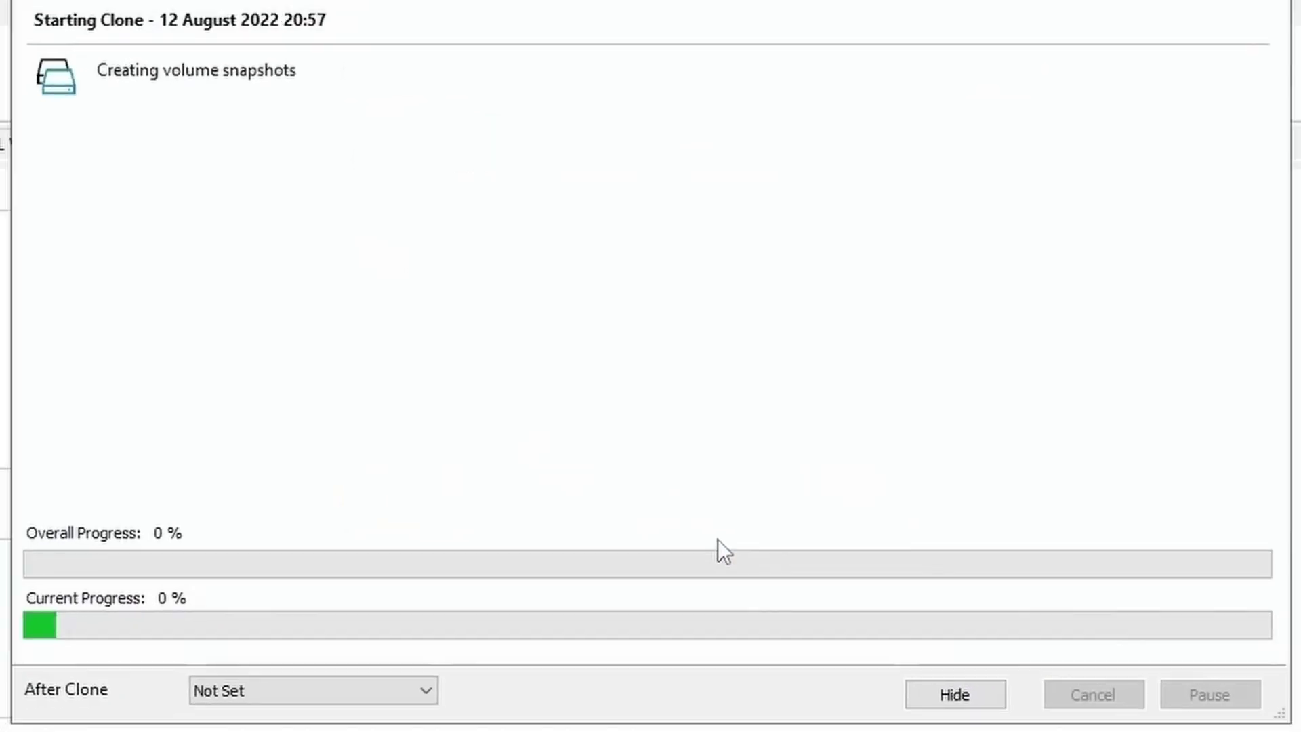